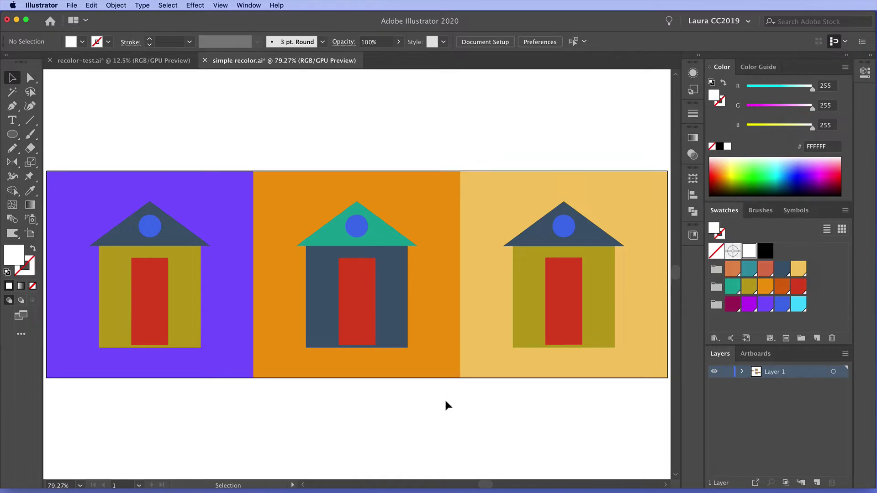
Step: Marquee-select the three-house artwork and open Edit > Edit Colors > Recolor Artwork
drag(423, 407, 448, 368)
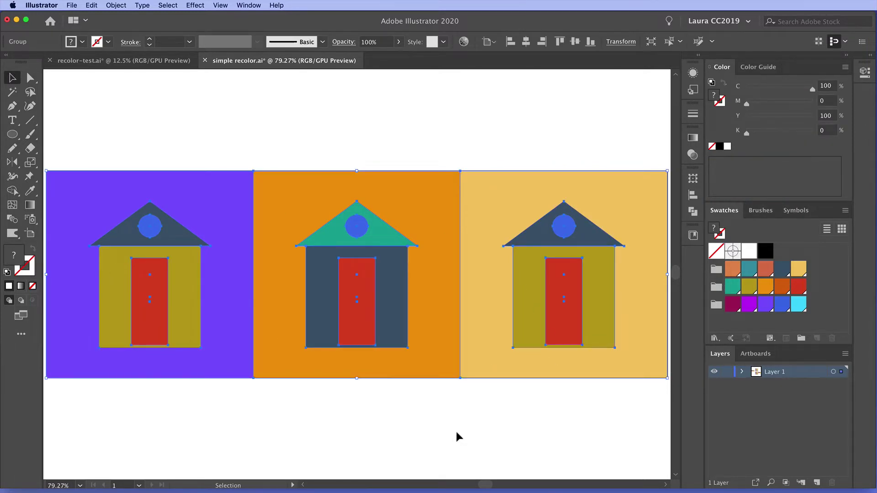
click(92, 5)
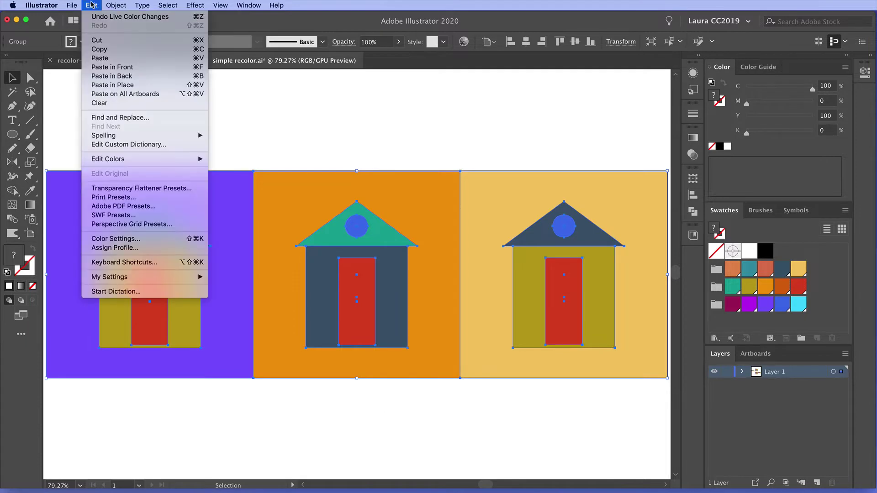
mouse_move(105, 159)
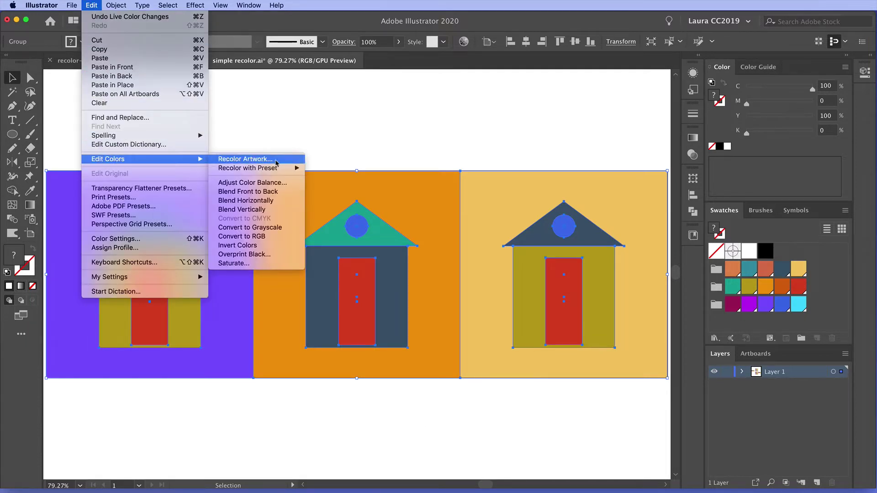
click(278, 161)
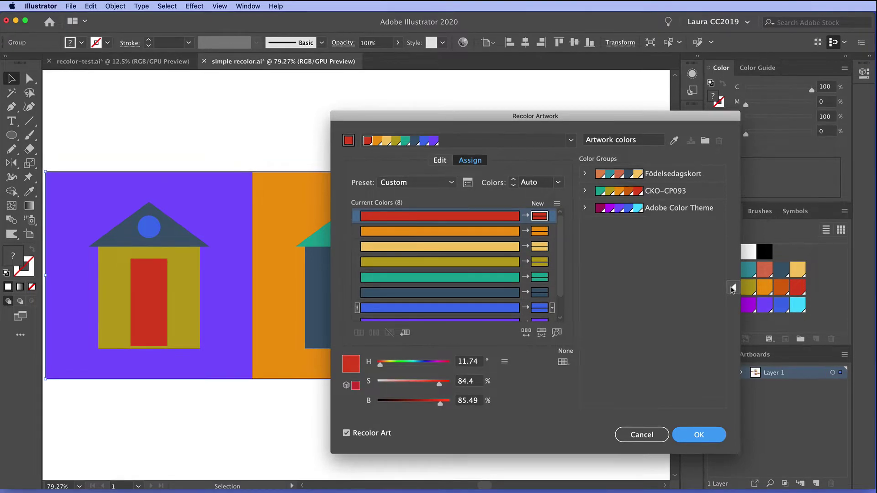
Step: Collapse Color Groups, move the Recolor Artwork dialog right, and show the Edit tab's color wheel
click(734, 286)
drag(497, 120, 759, 114)
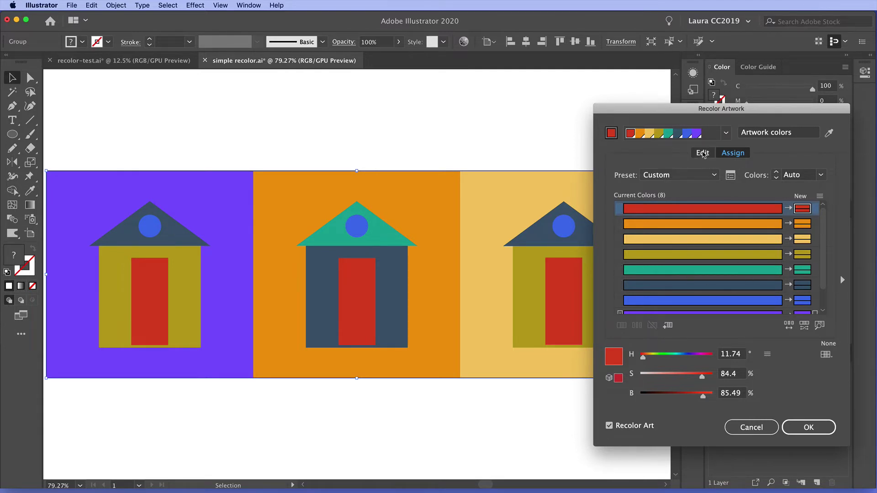
click(703, 153)
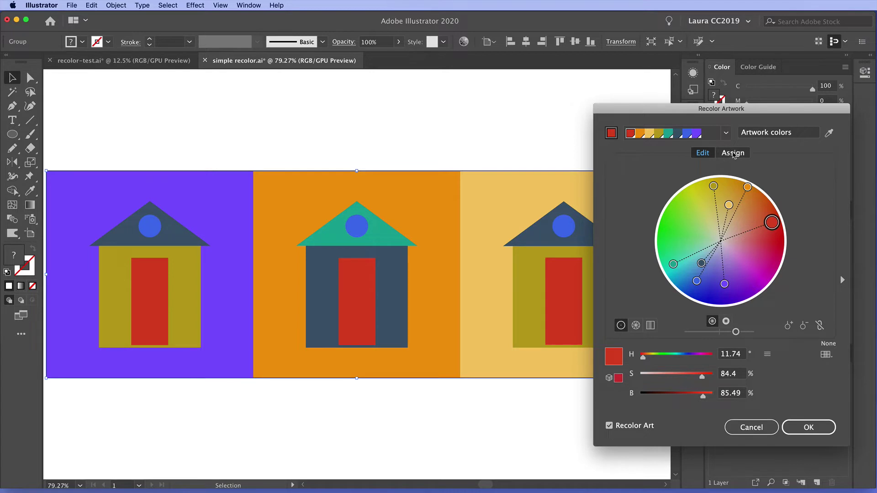
Step: Switch back to the Assign tab listing the 8 current colors and their new colors
click(741, 153)
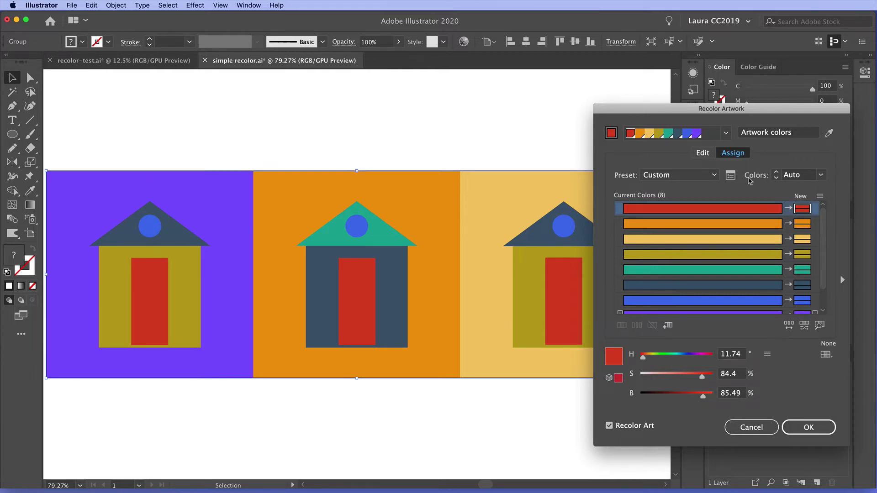
Step: Set the Colors count in the Assign tab to 3
click(821, 175)
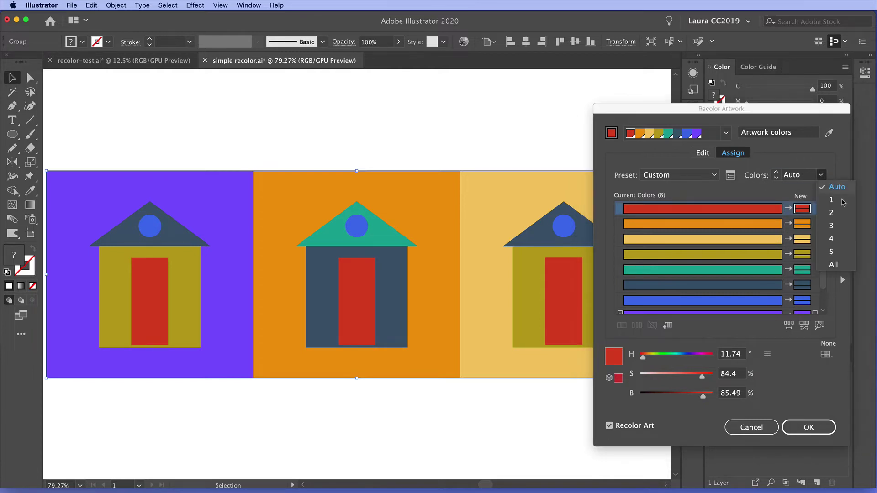
click(831, 226)
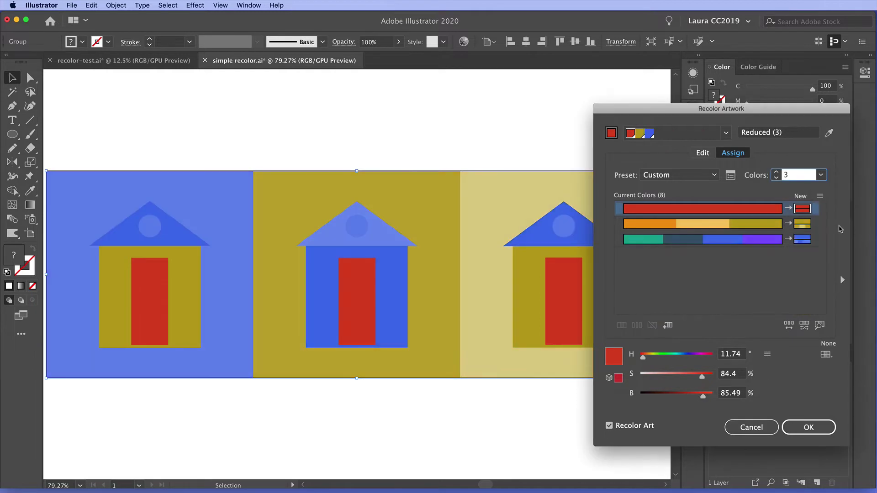
Step: Reset to the original 8 artwork colors and view them on the Edit tab's wheel
click(829, 133)
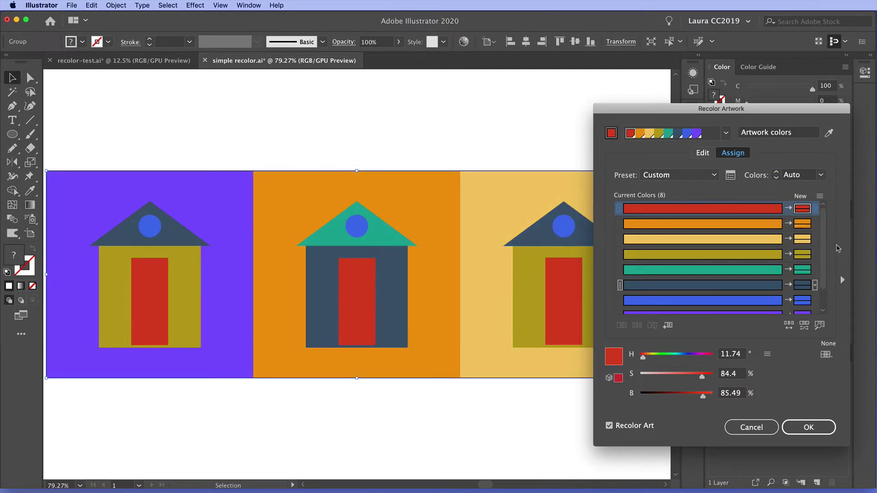
click(703, 154)
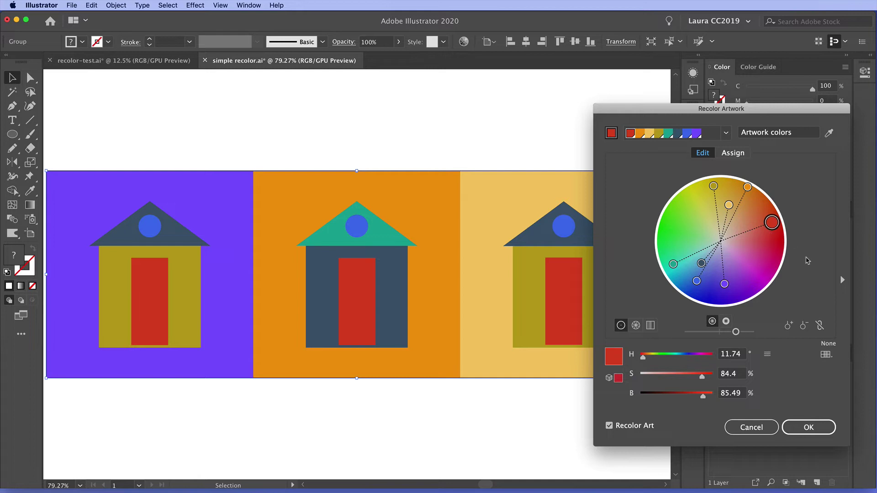
Step: Set Colors to 3 on the Assign tab and move the green swatch into the red row
click(739, 152)
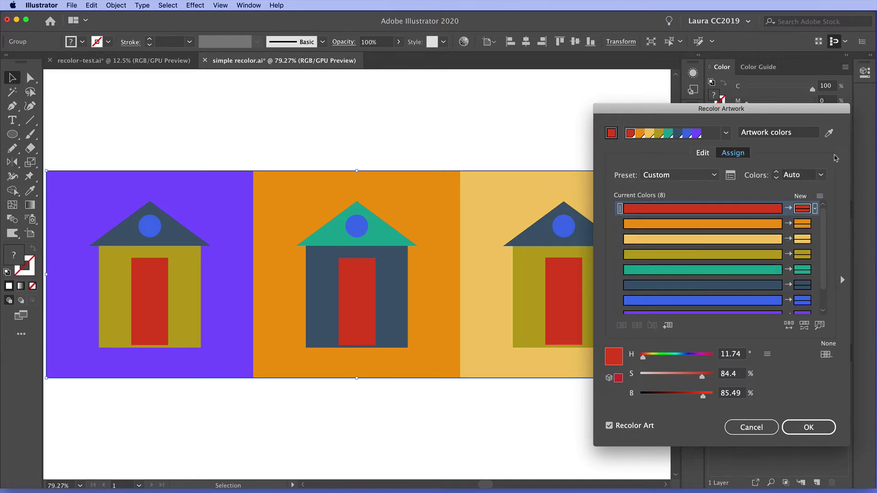
click(821, 175)
click(835, 227)
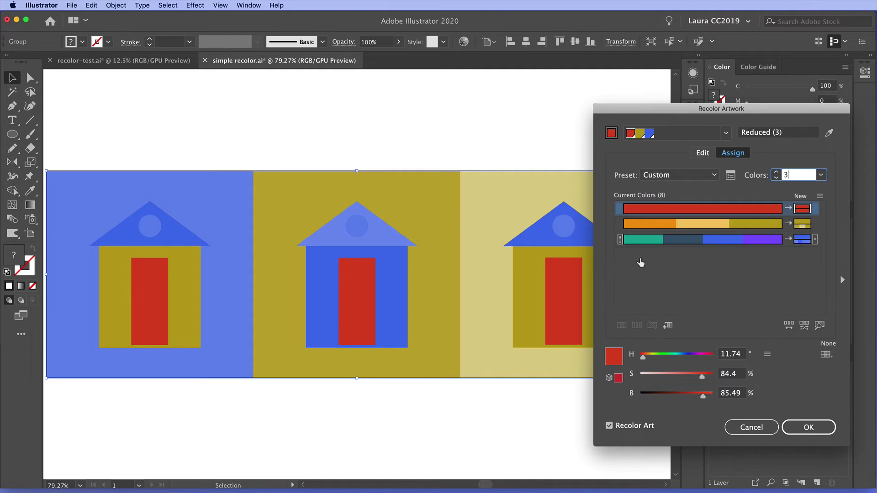
click(642, 241)
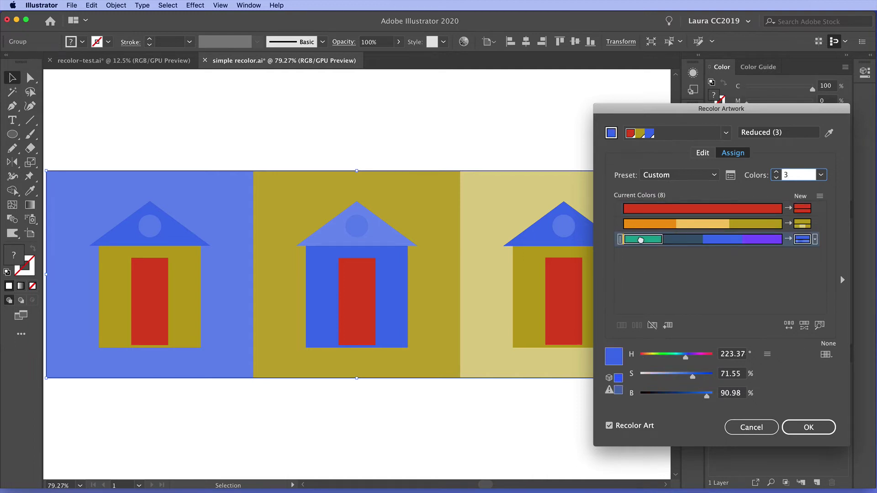
drag(641, 240, 642, 209)
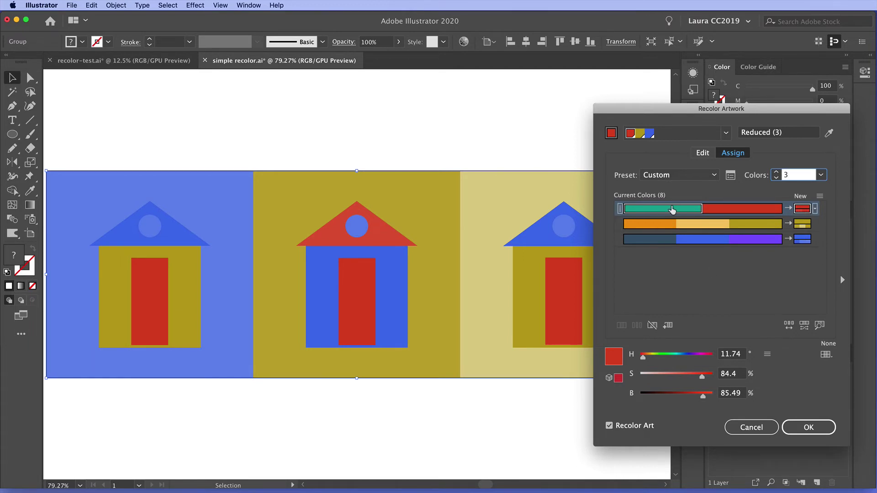
Step: Drag the green swatch back into the blue row, then toggle that row's recolor arrow off and on
drag(650, 217, 624, 240)
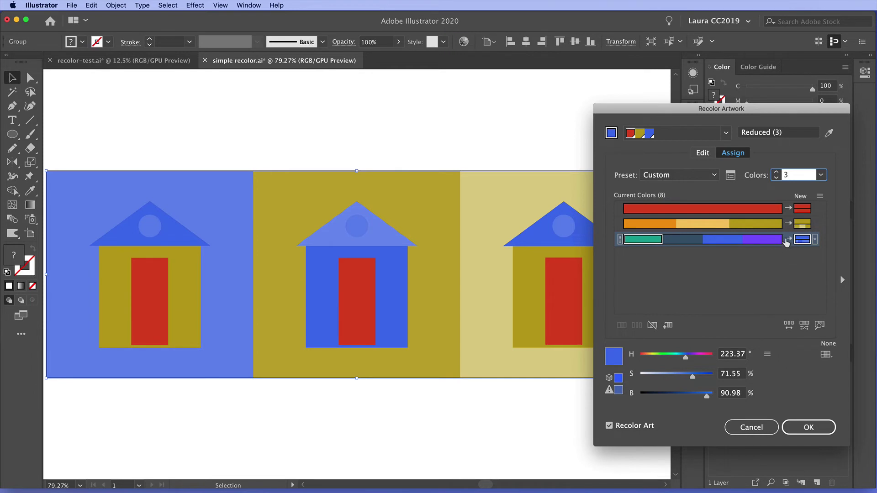
click(787, 241)
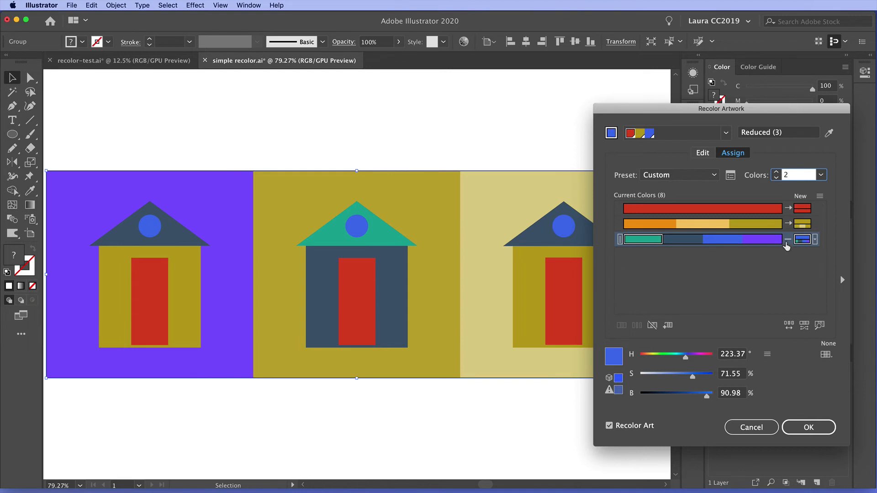
click(788, 241)
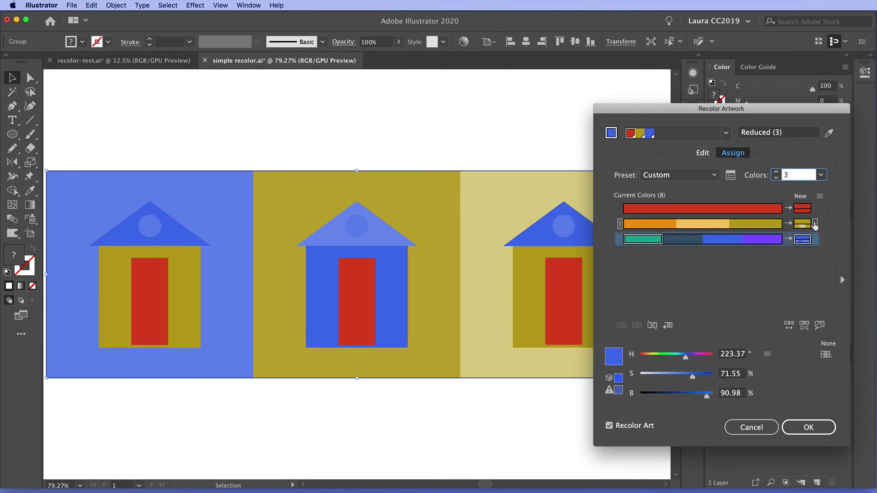
Step: Try the Exact coloring method for the olive group, then revert to Scale Tints
click(815, 224)
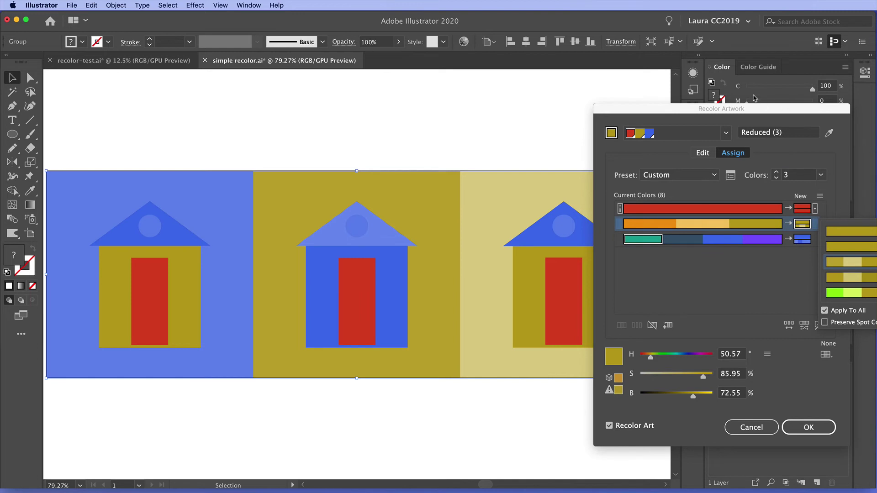
drag(762, 106, 620, 103)
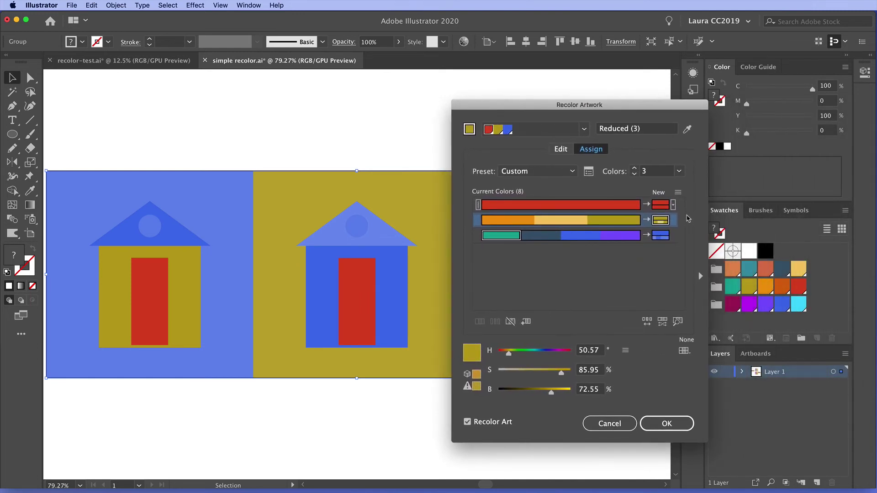
click(684, 220)
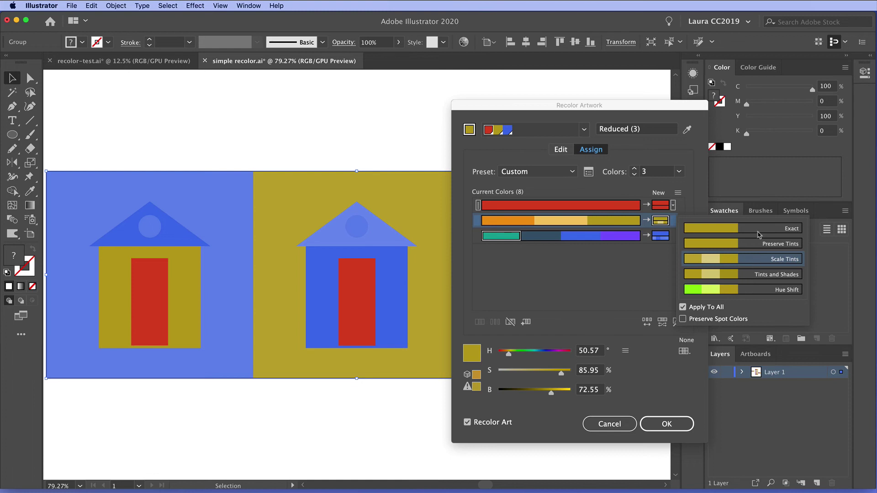
click(759, 228)
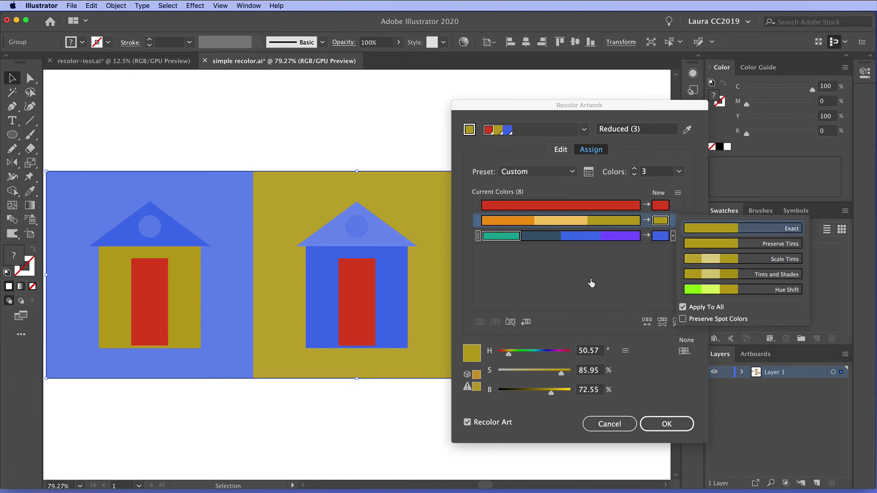
click(589, 284)
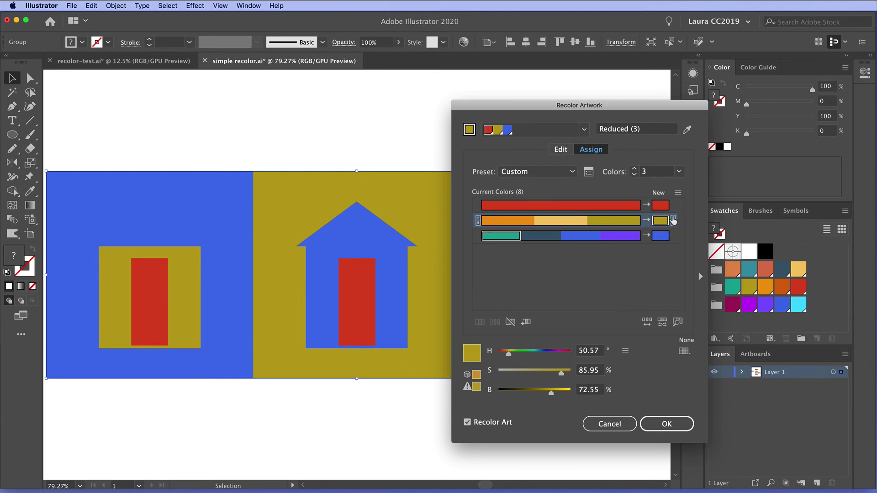
click(673, 220)
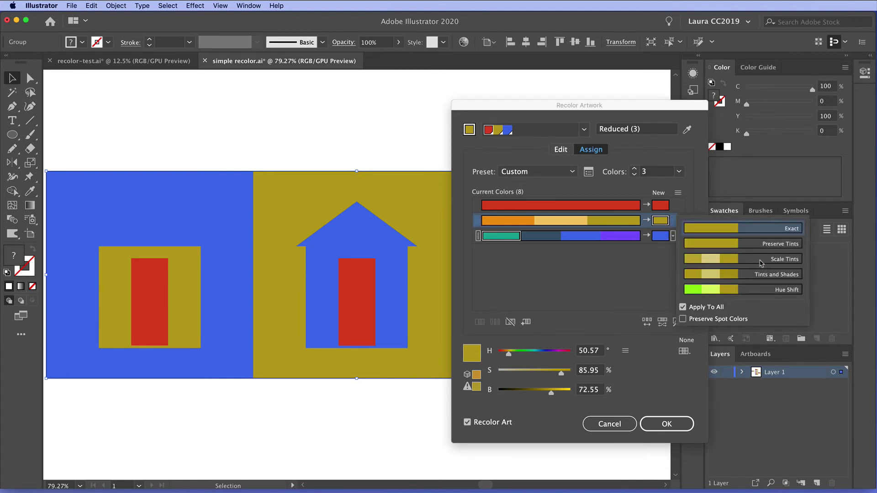
click(760, 261)
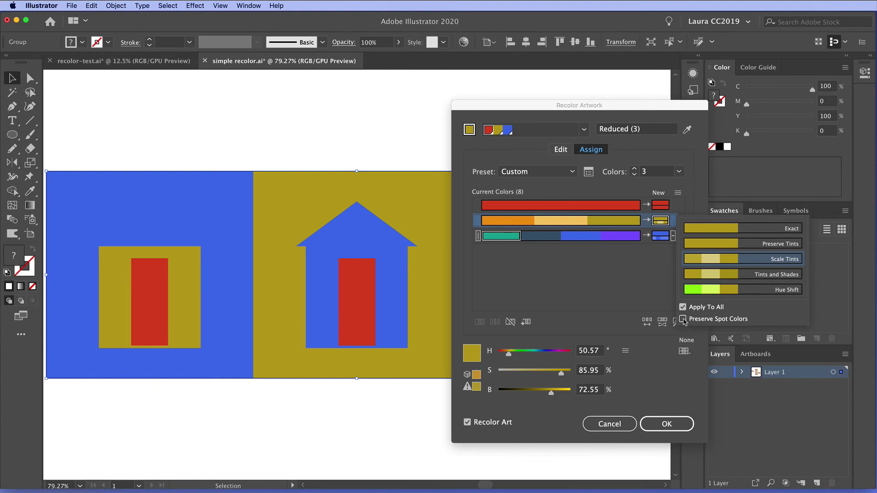
Step: Toggle Preserve Spot Colors on and off twice, leaving it unchecked
click(683, 320)
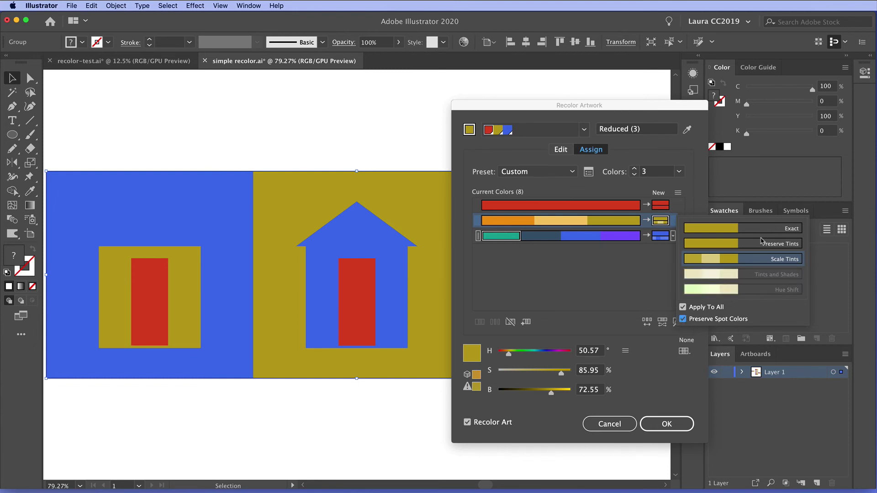
click(683, 320)
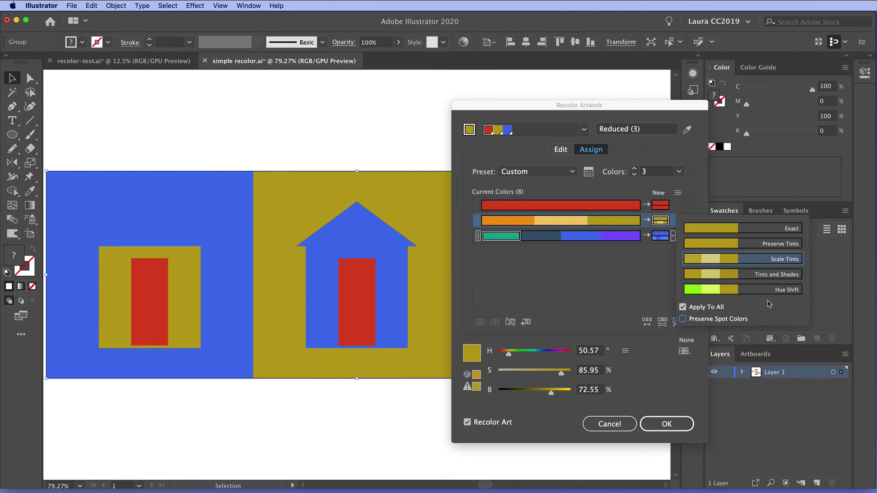
click(683, 320)
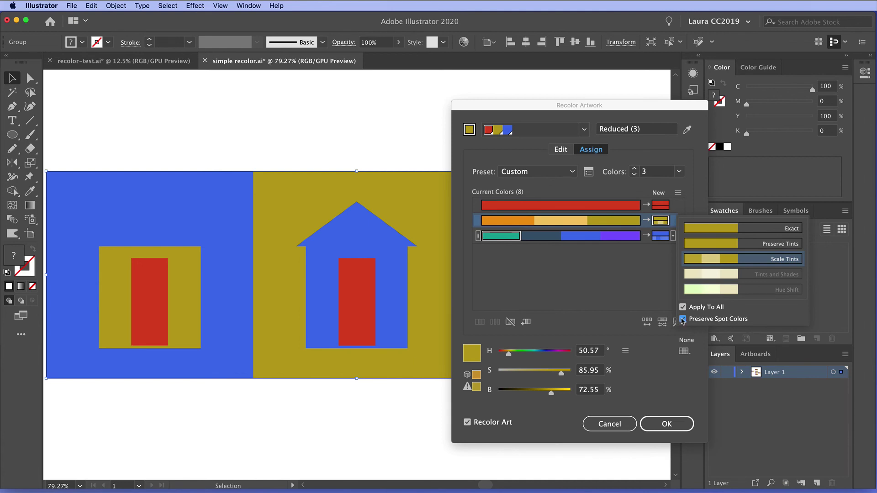
click(683, 320)
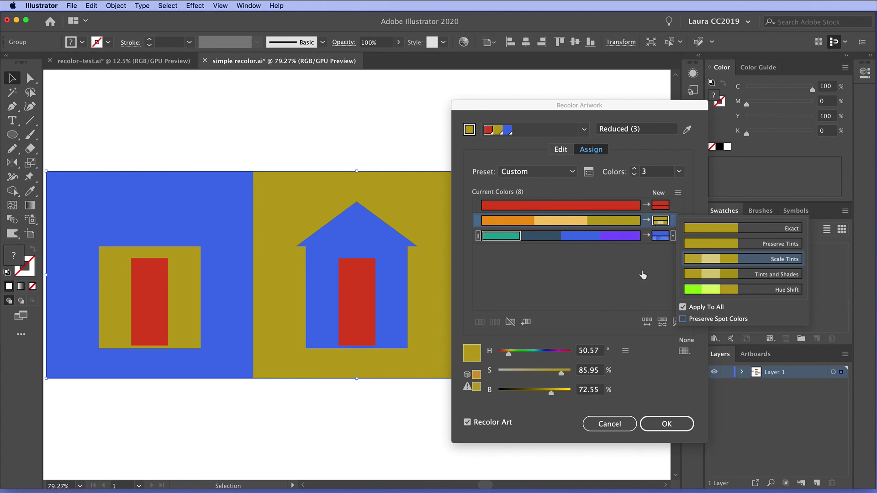
Step: Move the dialog right to reveal the third house and toggle Recolor Art off and on to compare
click(615, 281)
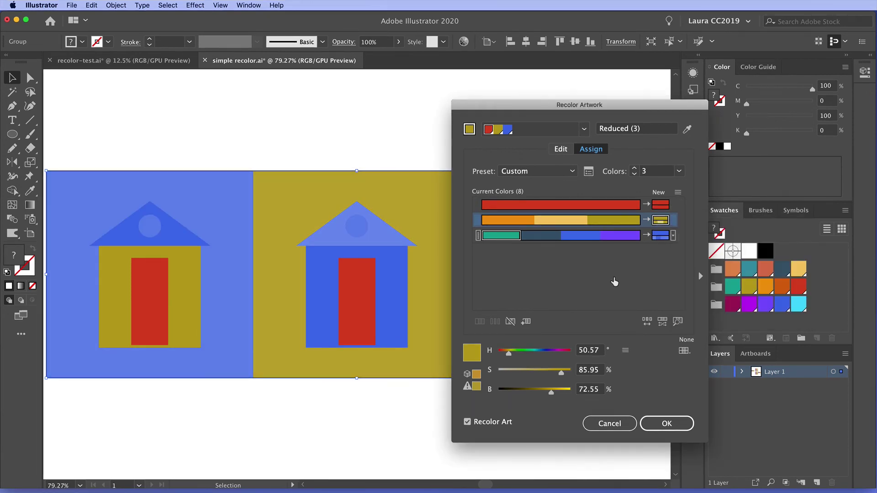
drag(527, 107, 665, 113)
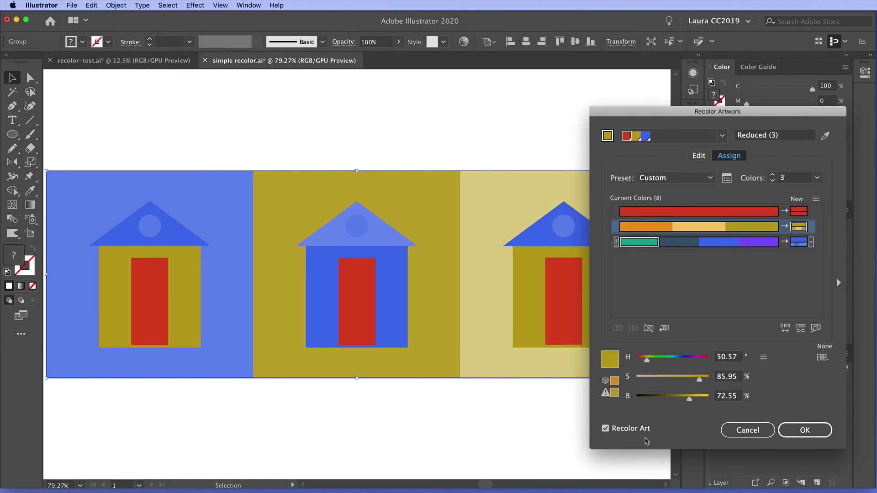
click(605, 430)
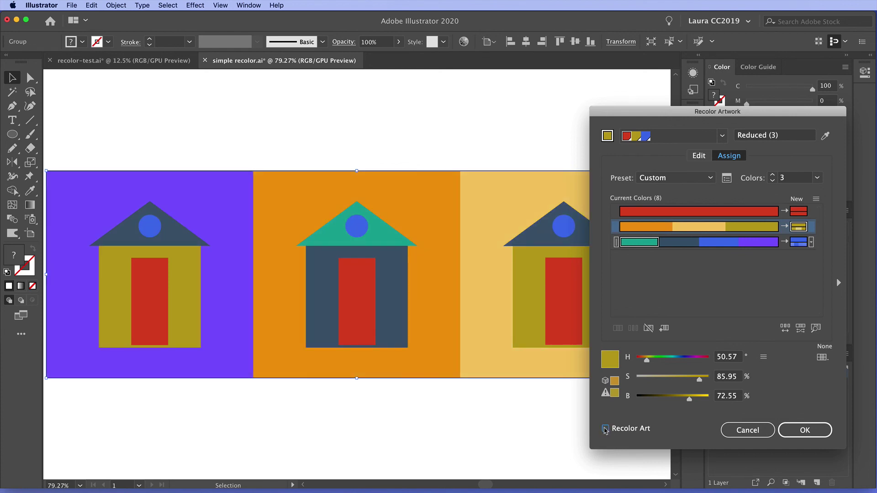
click(606, 429)
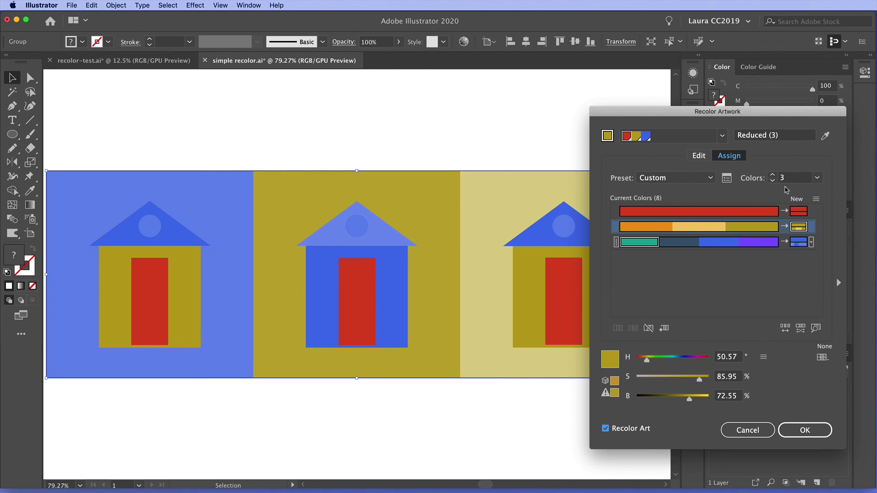
click(818, 178)
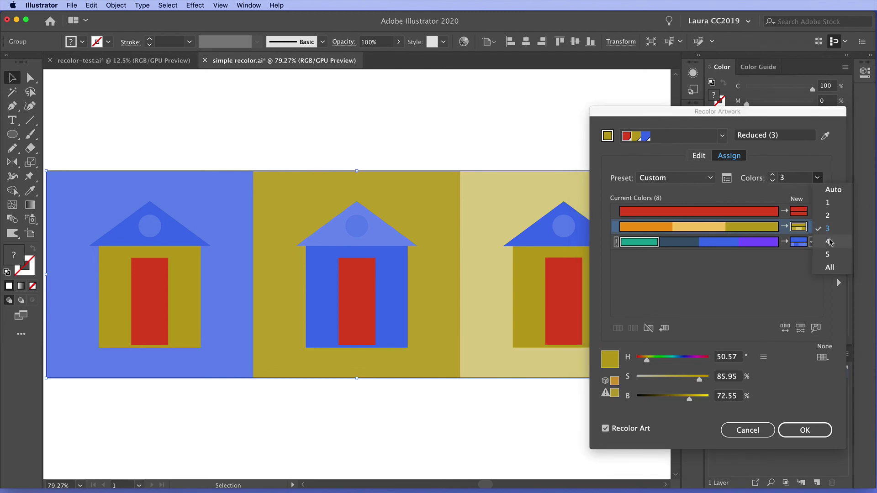
click(832, 246)
click(818, 178)
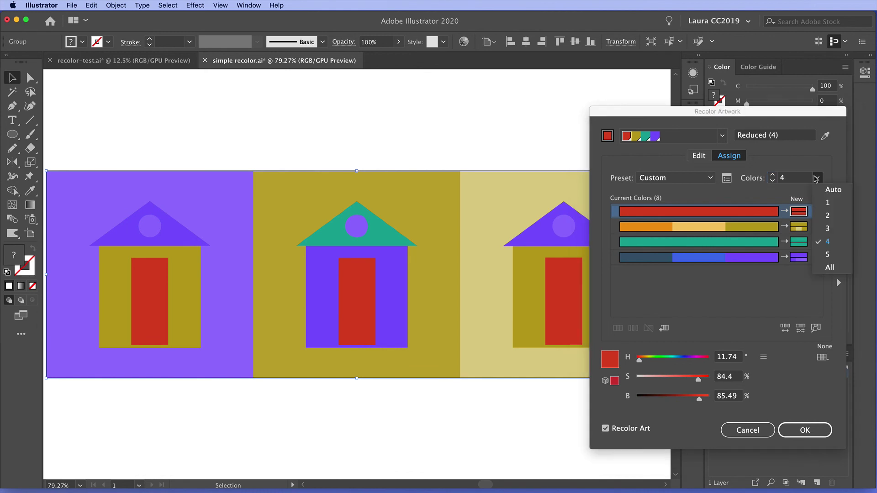
click(828, 255)
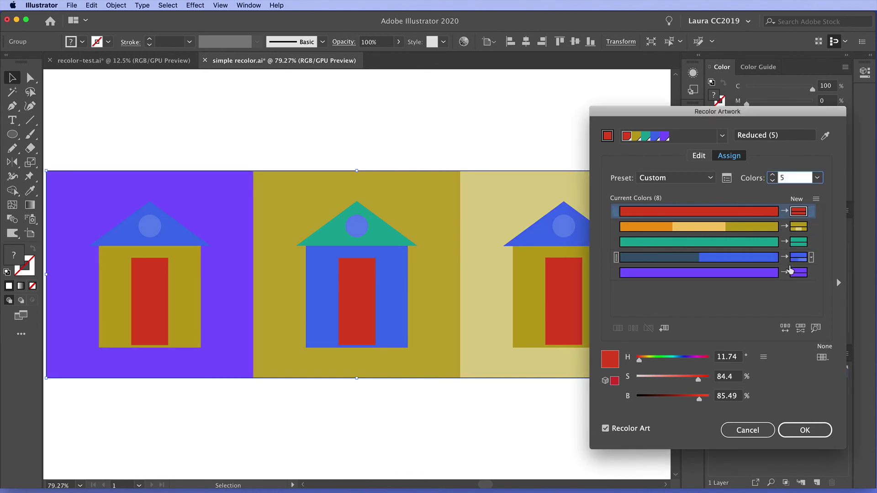
click(818, 178)
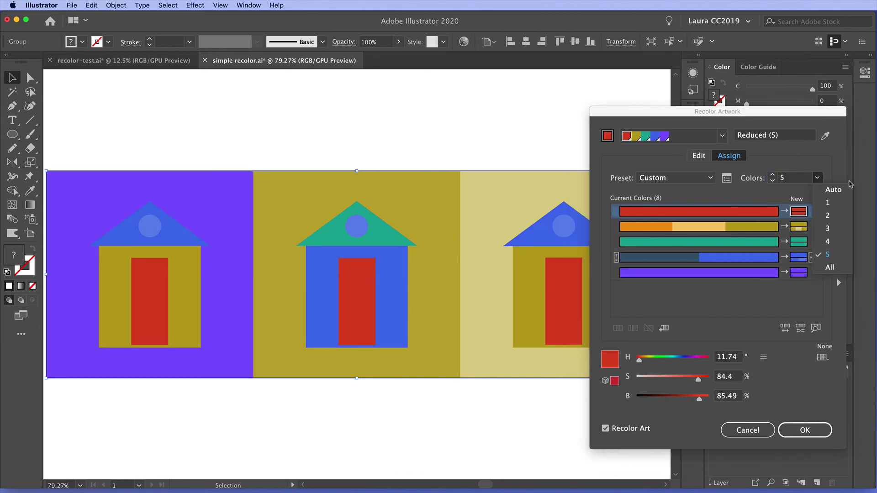
click(827, 228)
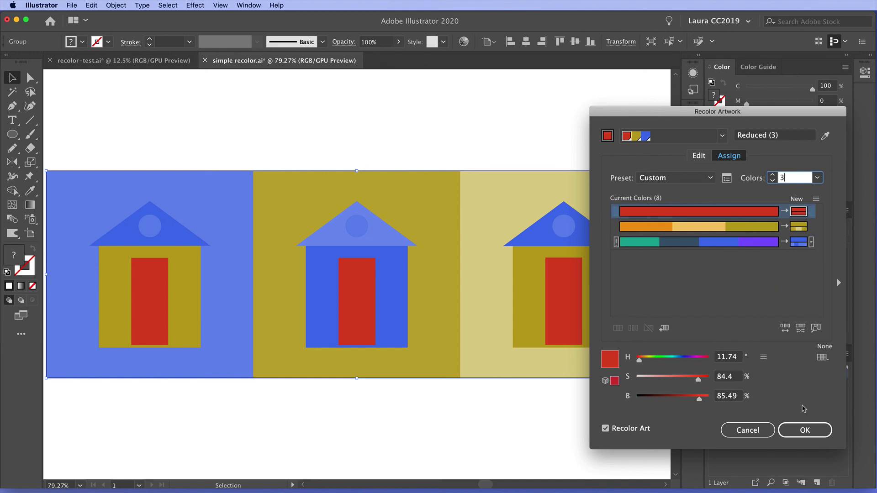
Step: Commit the 3-color recolor with OK, closing the Recolor Artwork dialog
click(806, 430)
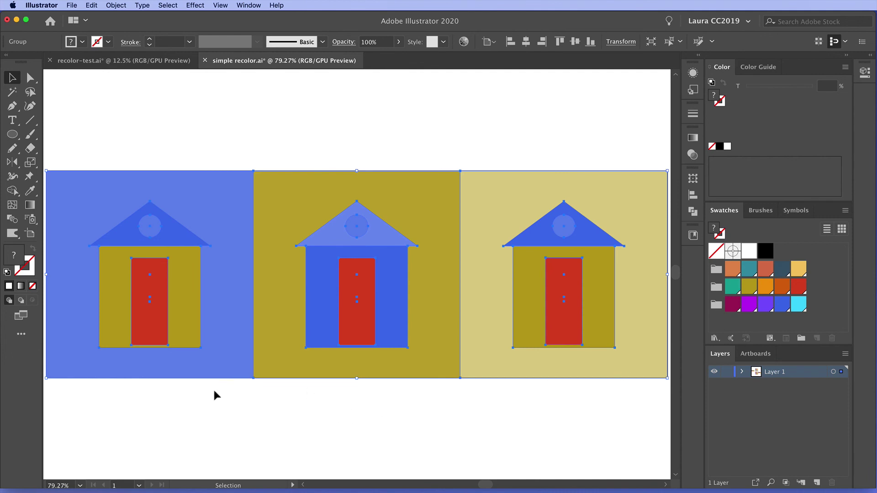